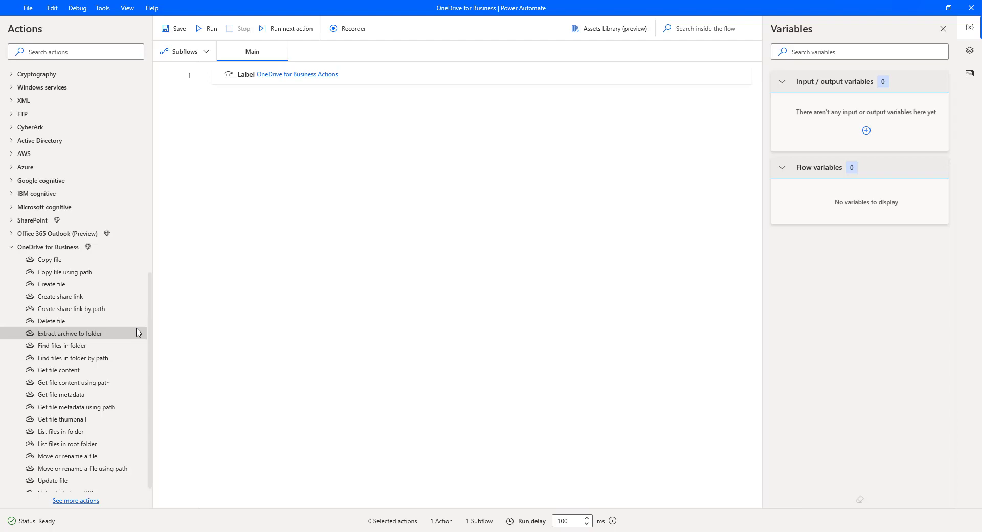
# Show the browser's OneDrive Power Automate Desktop folder, listing Fin.rar and PDF Automation.zip, beside the flow
pyautogui.hotkey('alt', 'Tab')
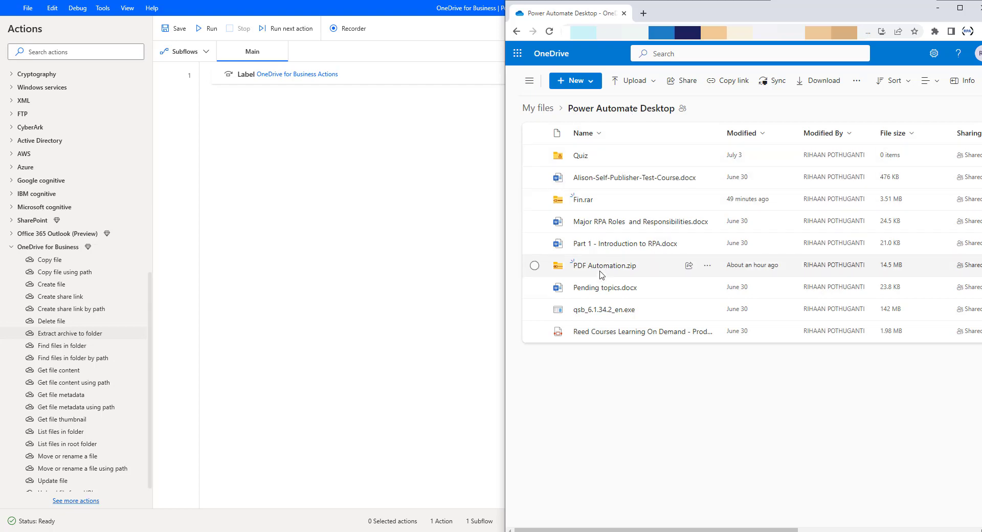
# View the details card for PDF Automation.zip in OneDrive, then return to the flow editor
pyautogui.moveTo(601, 271)
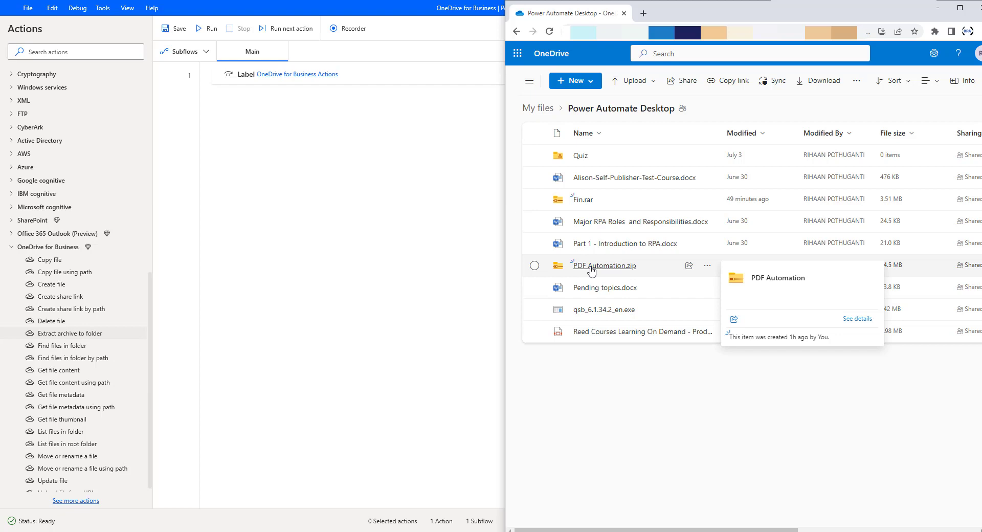
pyautogui.click(428, 275)
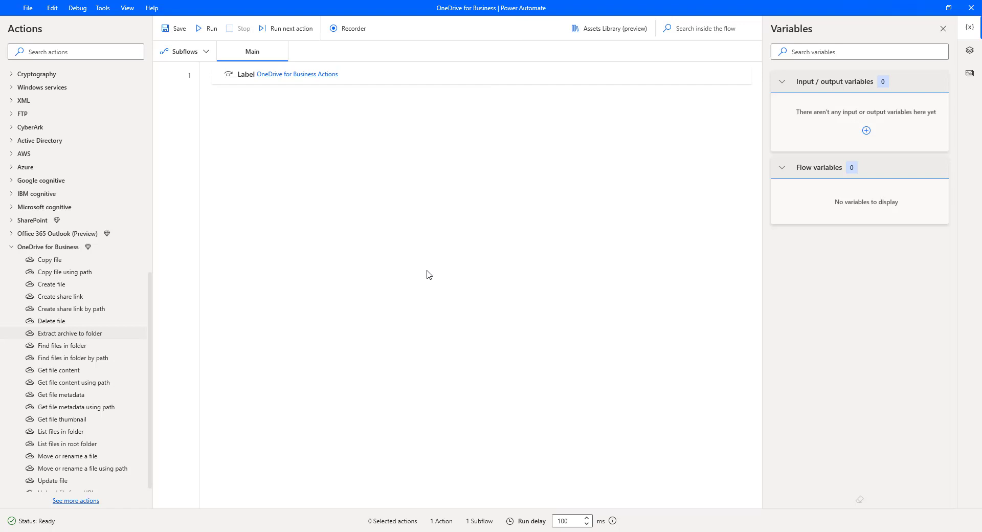
# Add 'Extract archive to folder' from OneDrive for Business to the flow as step 2
pyautogui.moveTo(81, 338)
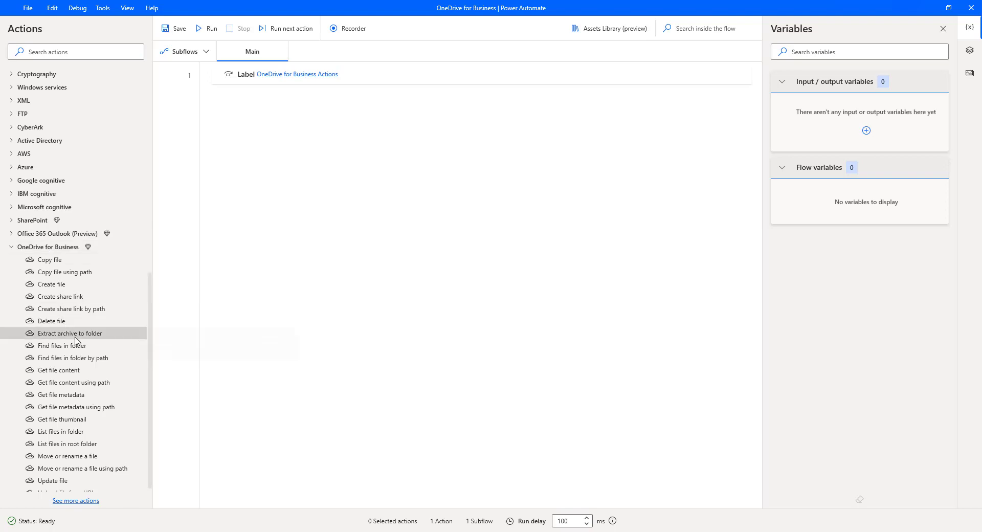
pyautogui.moveTo(75, 338); pyautogui.dragTo(393, 259)
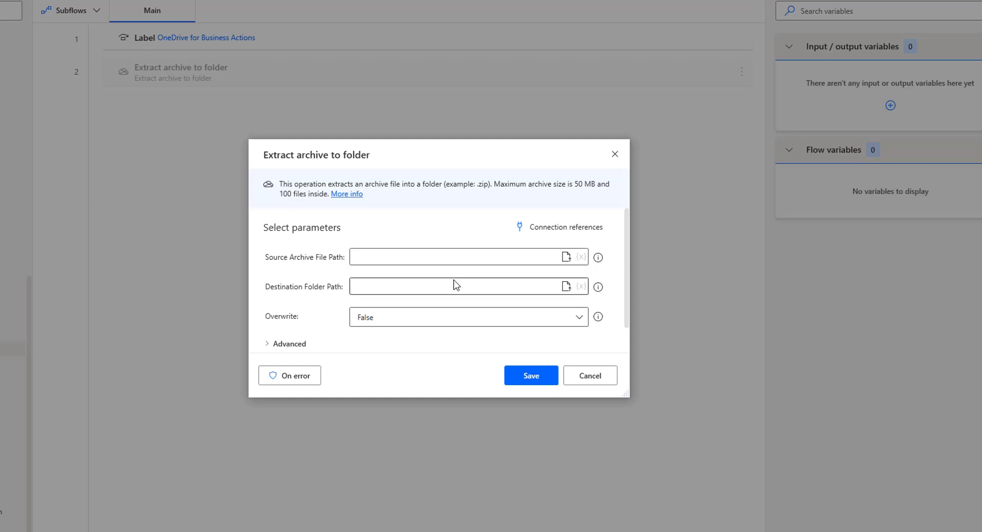
pyautogui.hotkey('alt', 'Tab')
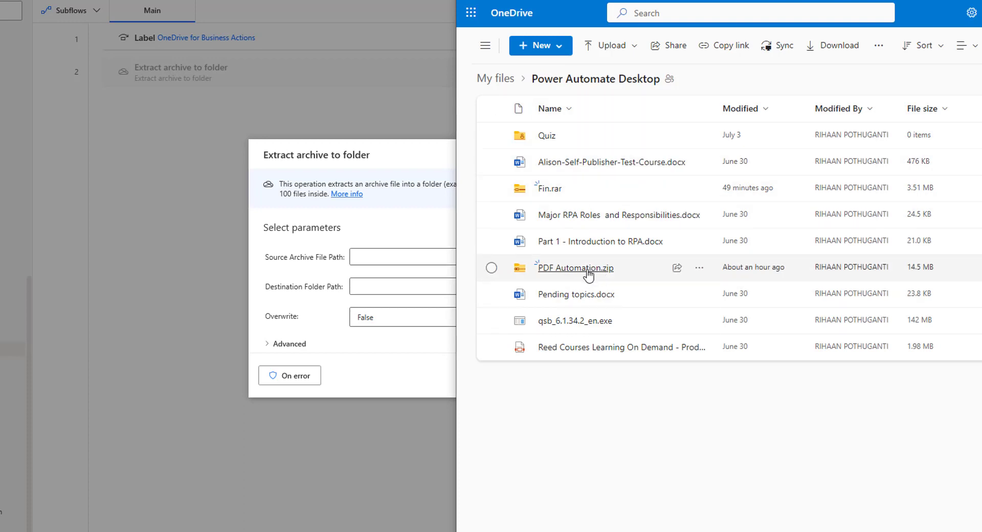
pyautogui.moveTo(588, 276)
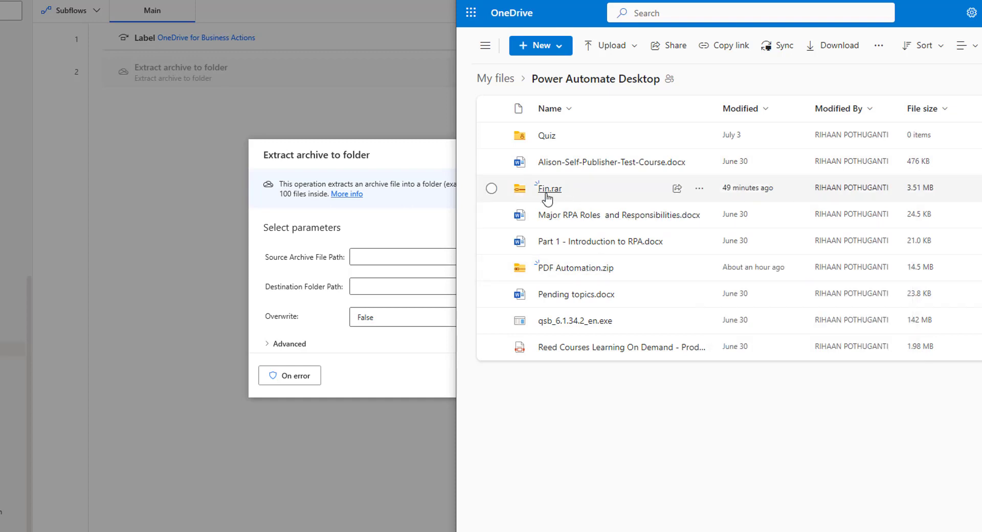
pyautogui.moveTo(547, 197)
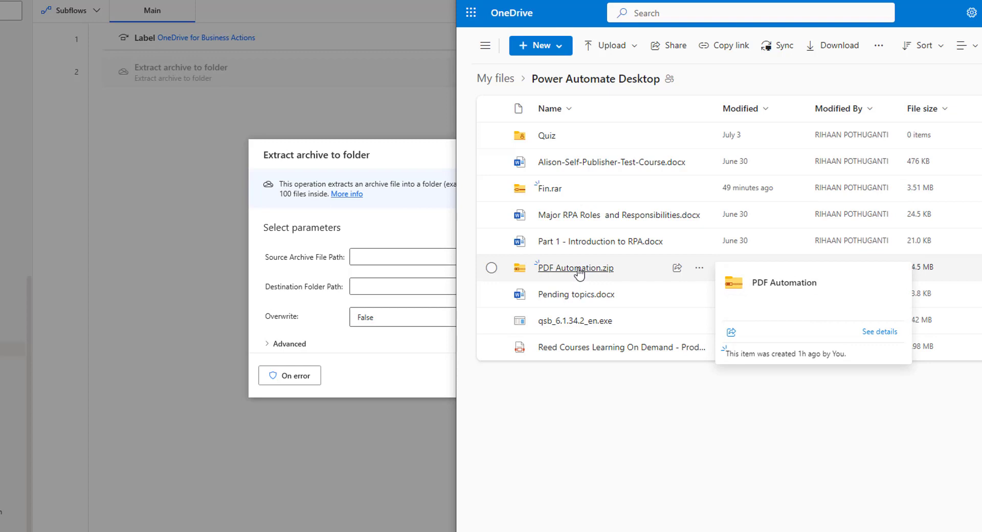
pyautogui.click(399, 200)
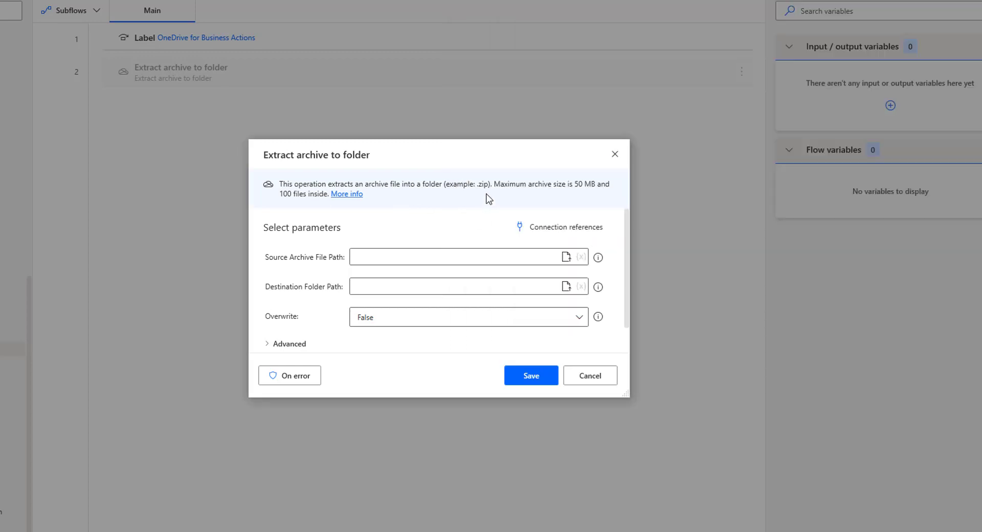
# Set Source Archive File Path to /Power Automate Desktop/PDF Automation.zip via the OneDrive file picker
pyautogui.click(566, 257)
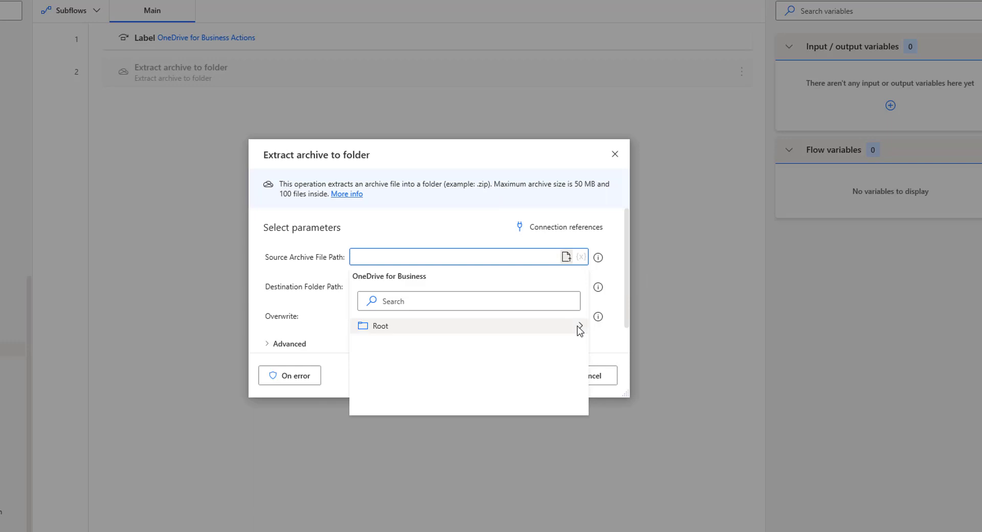
pyautogui.click(579, 328)
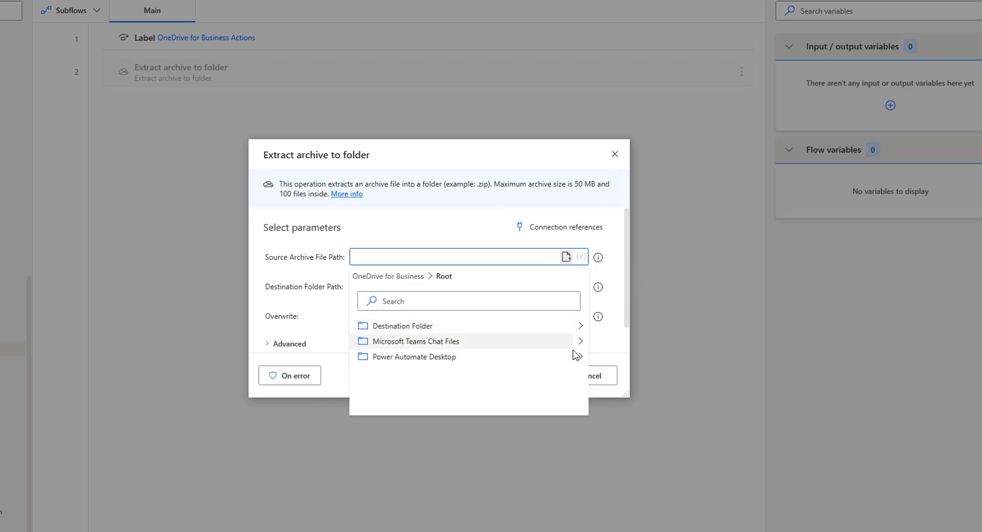
pyautogui.click(579, 357)
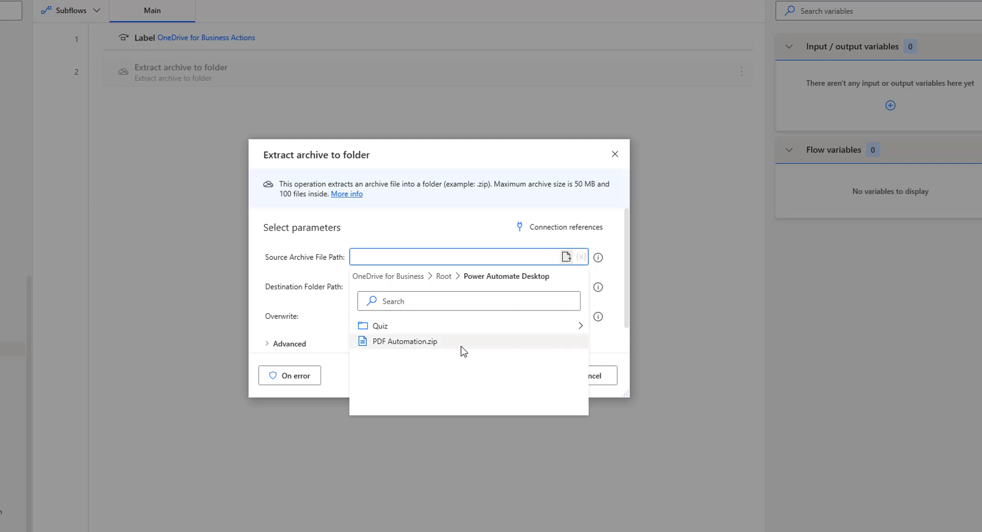
pyautogui.click(461, 347)
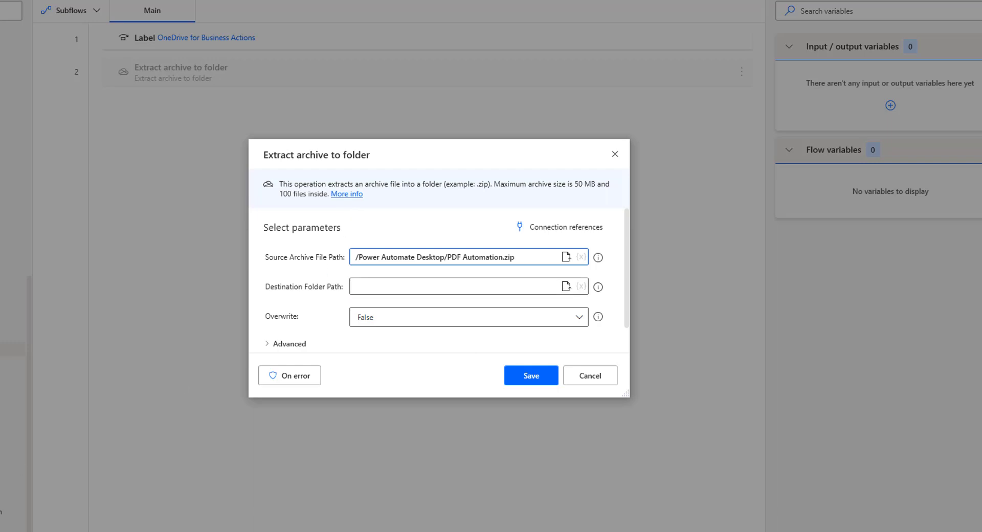
pyautogui.hotkey('alt', 'Tab')
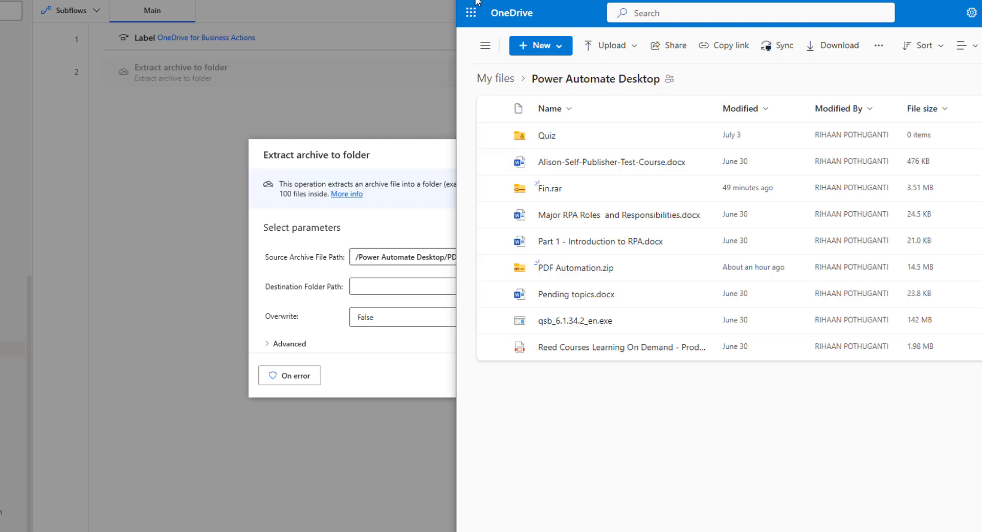
# Check Destination Folder's contents in OneDrive, then start entering /Destination Folder/ as the destination path
pyautogui.hotkey('alt', 'Left')
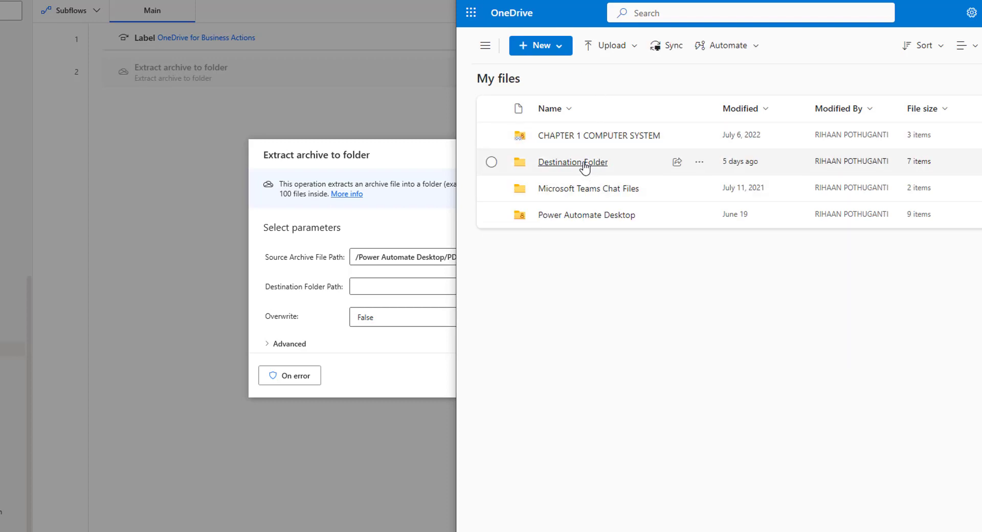
pyautogui.click(584, 163)
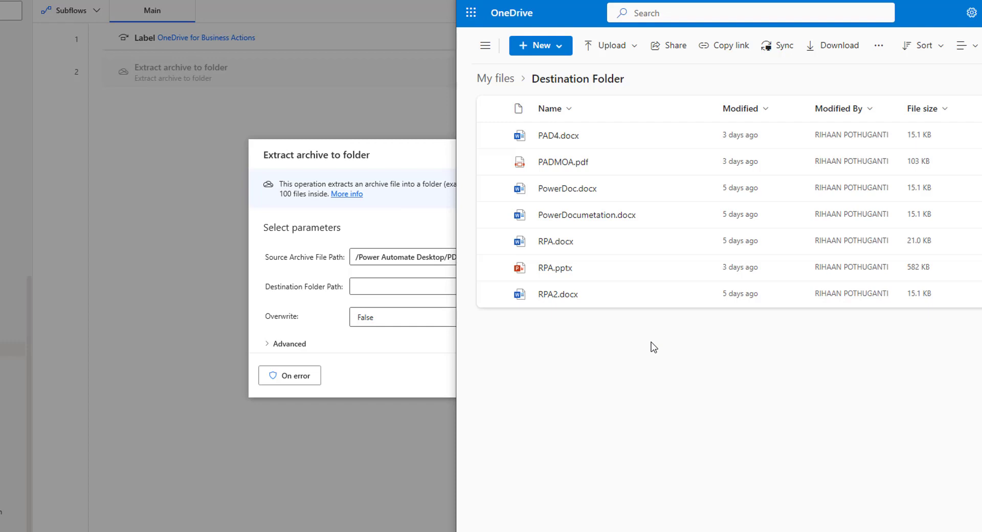
pyautogui.click(392, 300)
pyautogui.click(391, 283)
pyautogui.write('/')
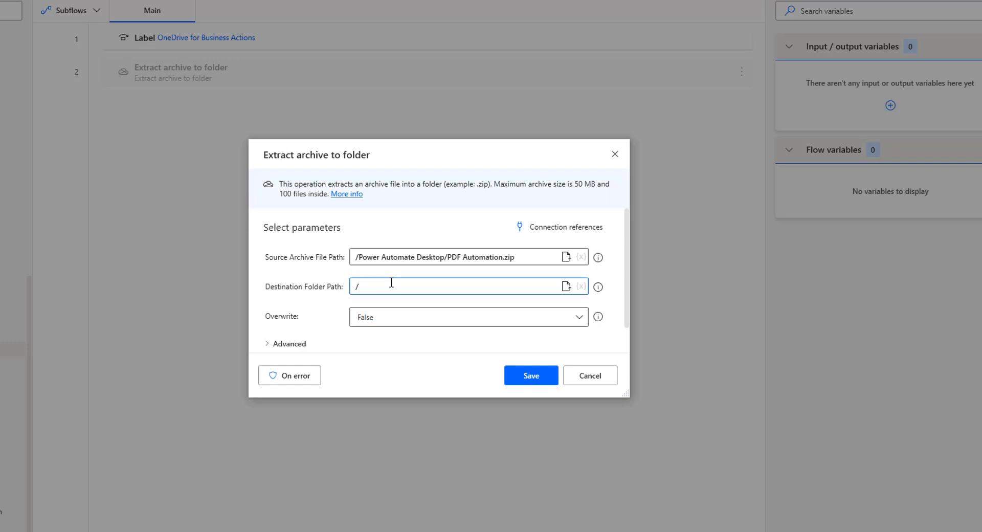
pyautogui.write('Destination Folder/')
# Set Overwrite to True, leaving the Advanced settings collapsed
pyautogui.click(379, 321)
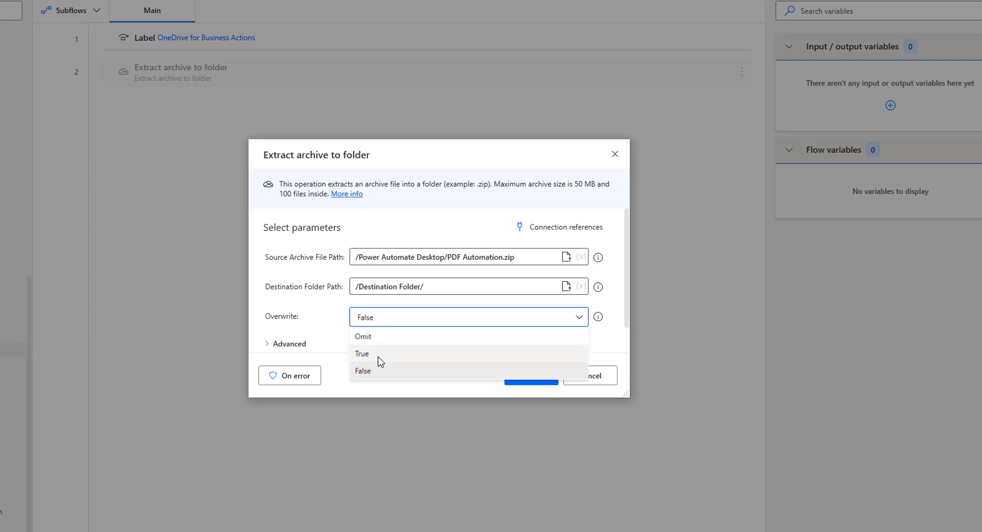
pyautogui.click(378, 355)
pyautogui.click(271, 343)
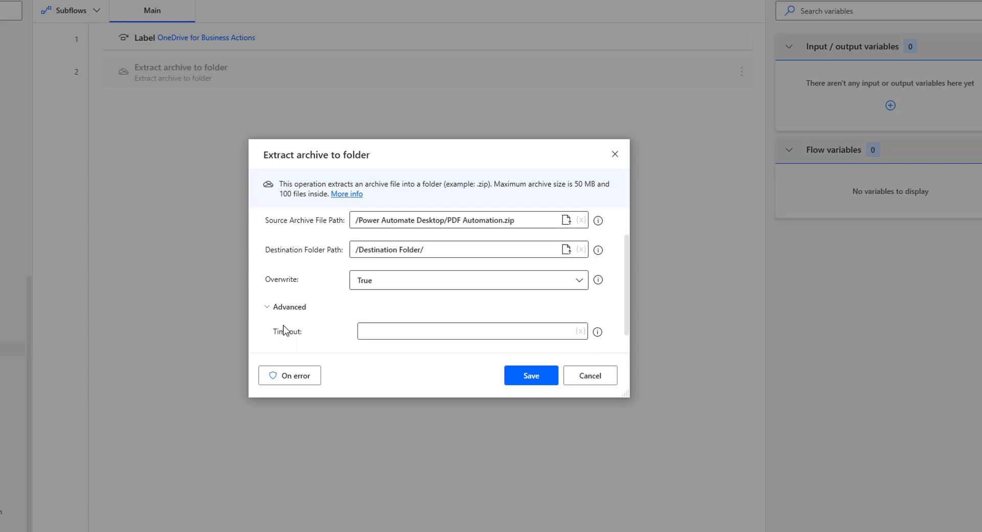
pyautogui.click(392, 334)
pyautogui.click(266, 306)
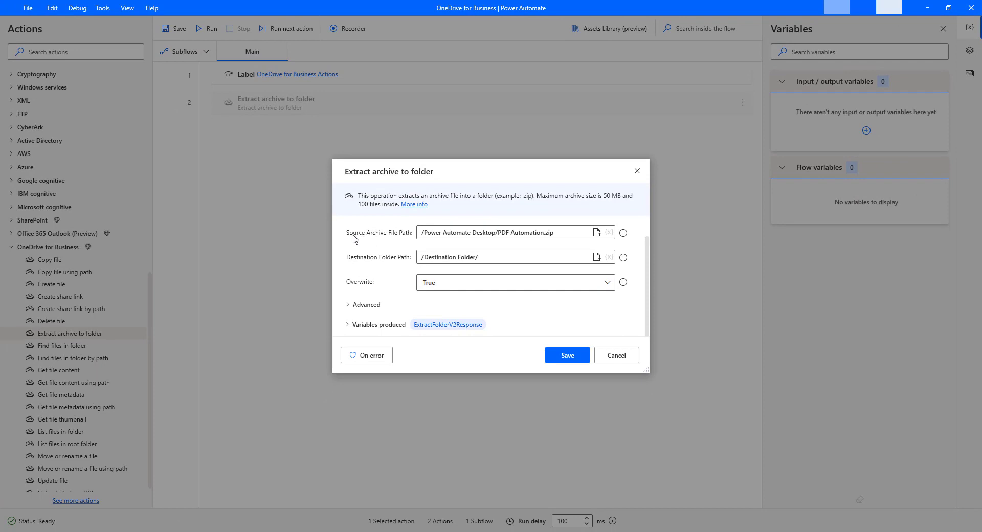
# Review the source archive path and save the action, producing ExtractFolderV2Response
pyautogui.moveTo(554, 233); pyautogui.dragTo(404, 246)
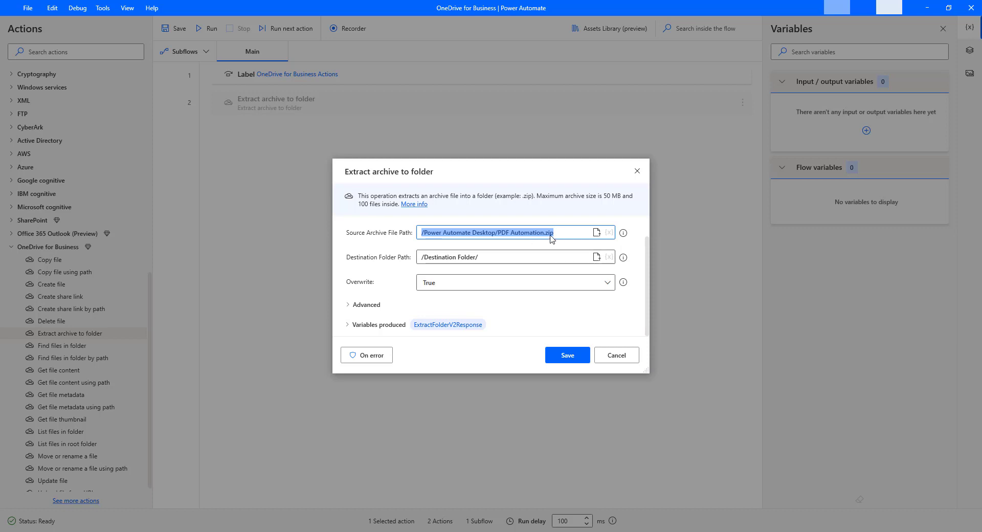
pyautogui.click(568, 231)
pyautogui.moveTo(569, 231); pyautogui.dragTo(420, 232)
pyautogui.click(578, 355)
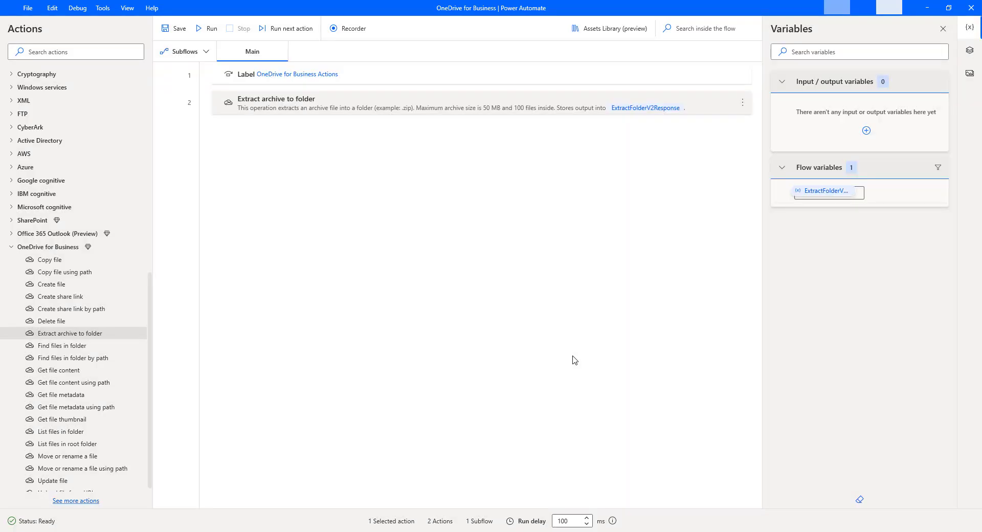
# Run the flow to extract PDF Automation.zip into OneDrive's Destination Folder
pyautogui.click(210, 31)
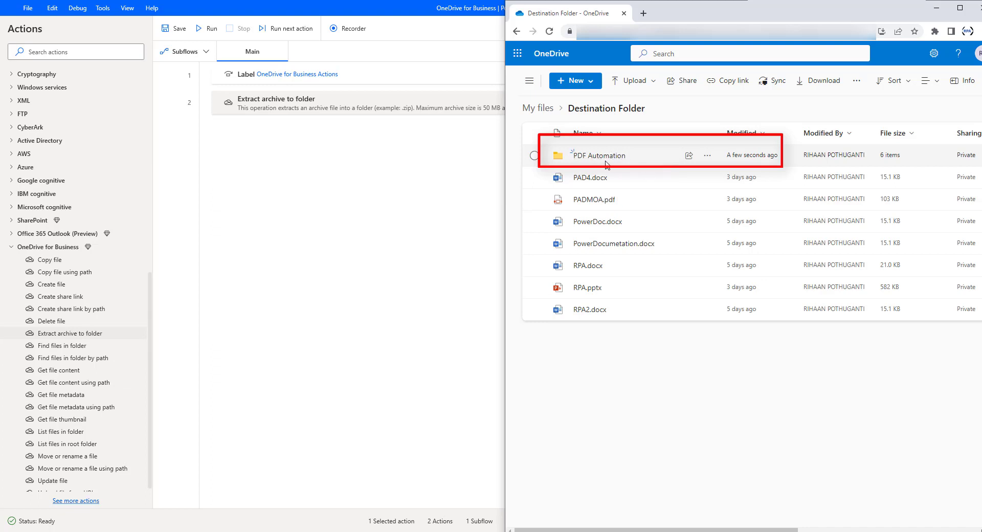
# Open the extracted PDF Automation folder to confirm its six files, then return to the flow
pyautogui.click(607, 160)
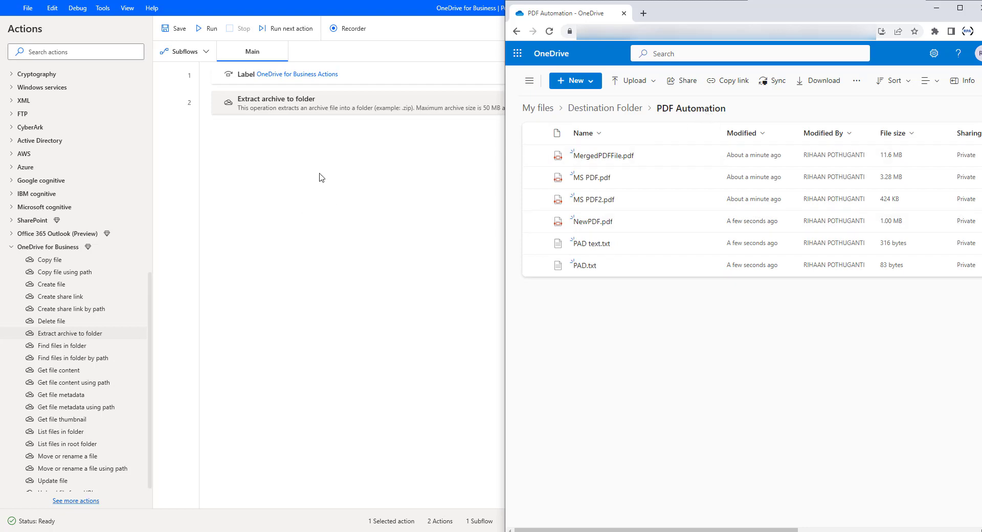
pyautogui.click(341, 173)
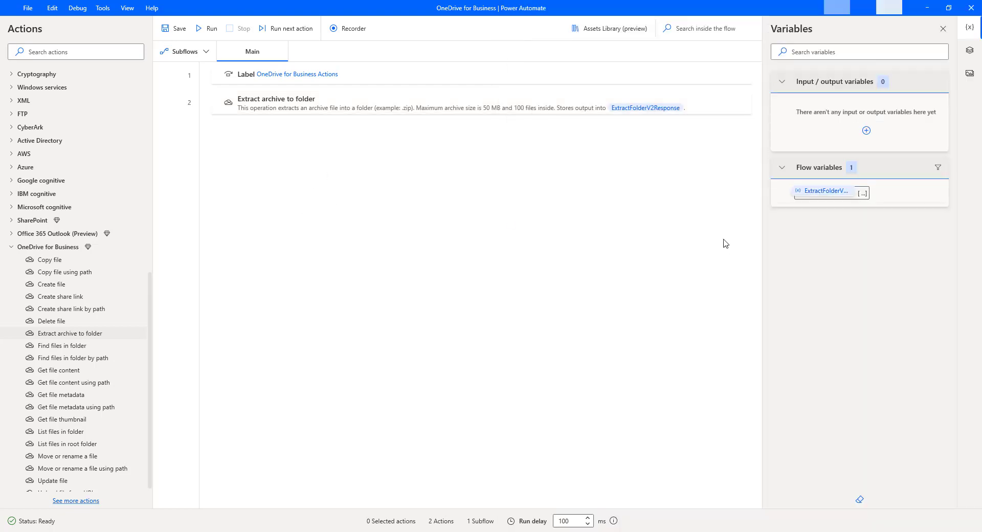
# Inspect ExtractFolderV2Response in an enlarged Variable value dialog, down to item 0, MS PDF.pdf
pyautogui.doubleClick(825, 192)
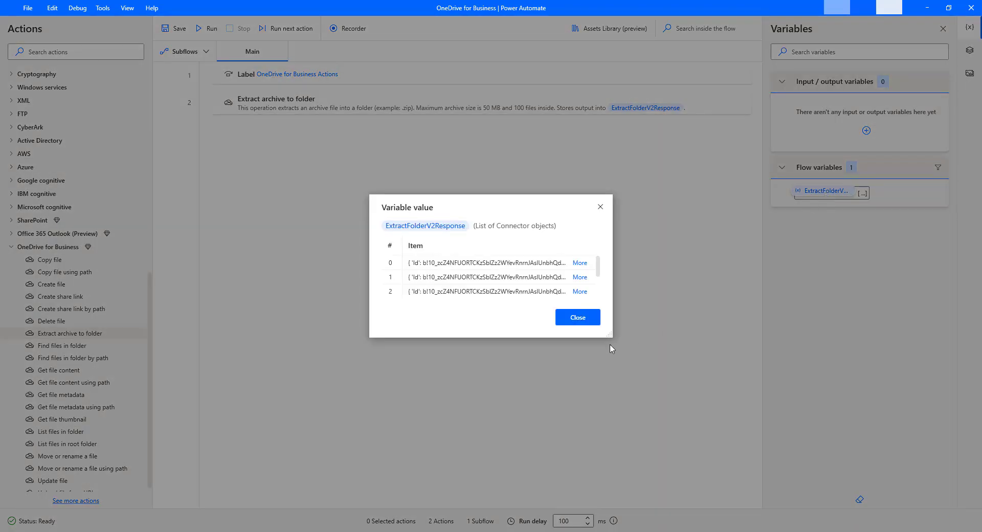
pyautogui.moveTo(671, 417); pyautogui.dragTo(716, 421)
pyautogui.moveTo(599, 209); pyautogui.dragTo(551, 179)
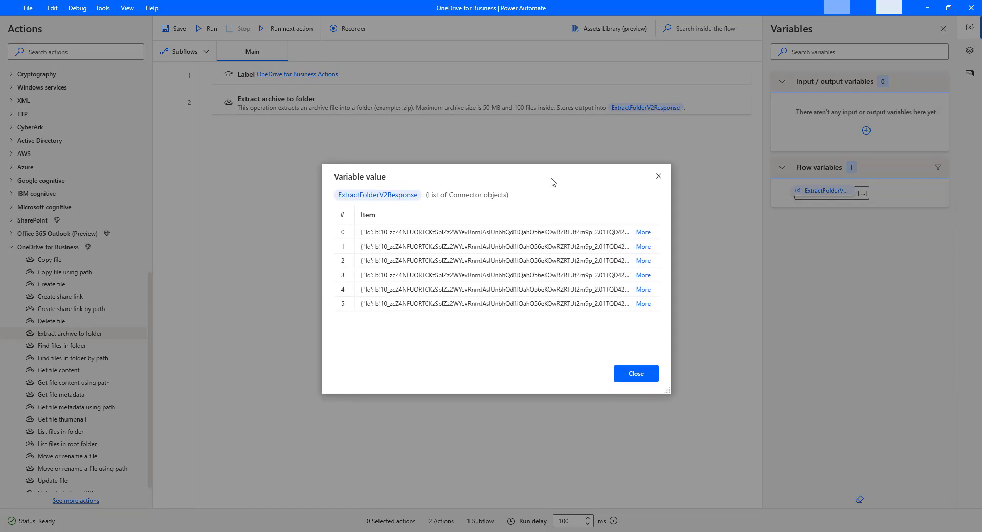
pyautogui.moveTo(667, 391); pyautogui.dragTo(697, 413)
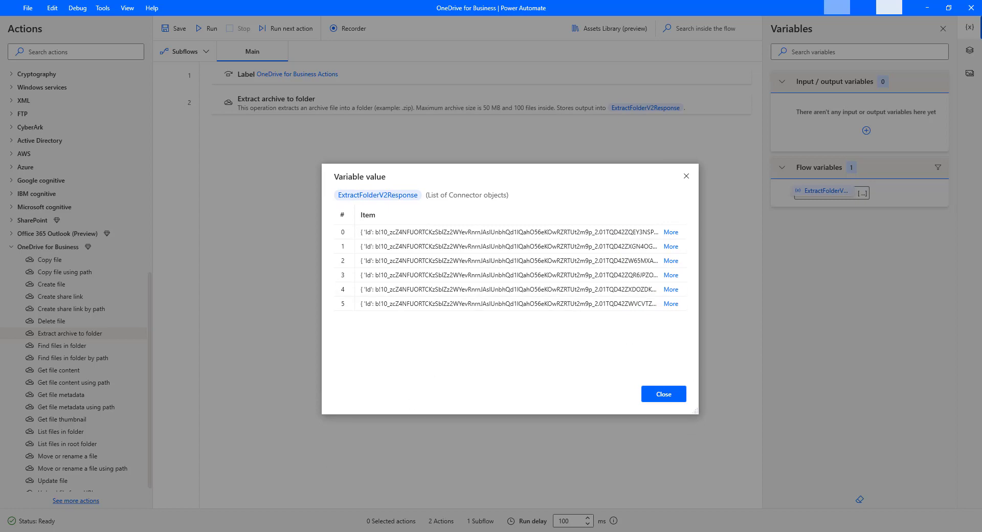
pyautogui.hotkey('alt', 'Tab')
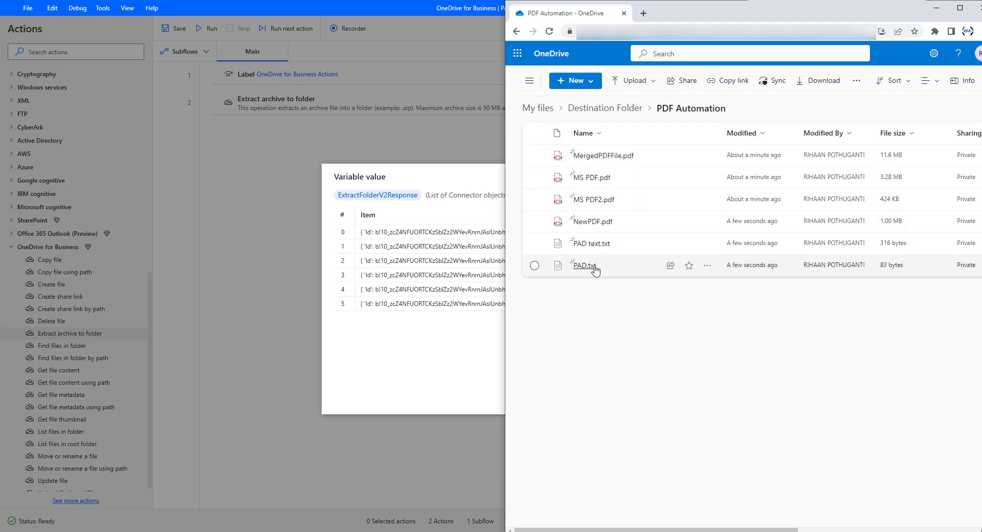
pyautogui.click(479, 340)
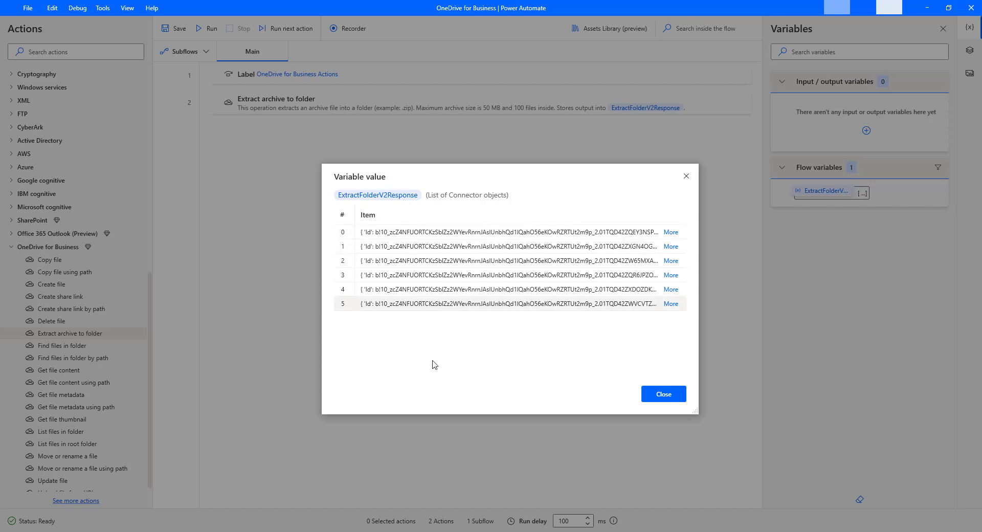
pyautogui.click(670, 232)
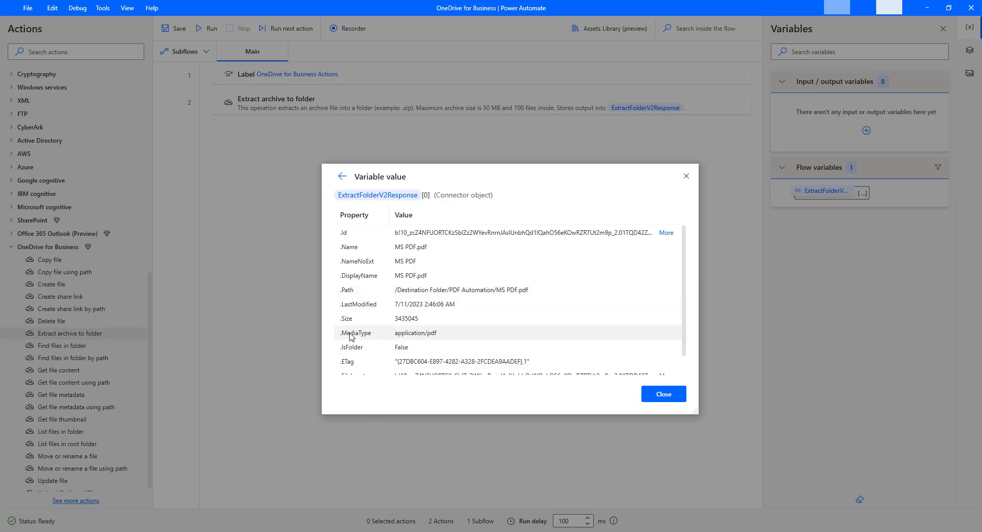
# Review the extracted file's properties, then compare them with the OneDrive PDF Automation folder listing
pyautogui.scroll(-1, 361, 340)
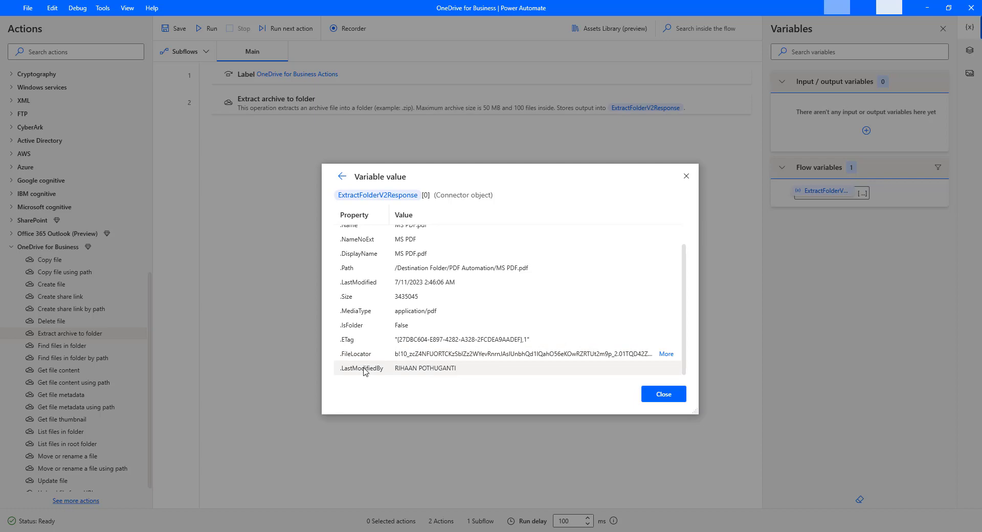
pyautogui.hotkey('alt', 'Tab')
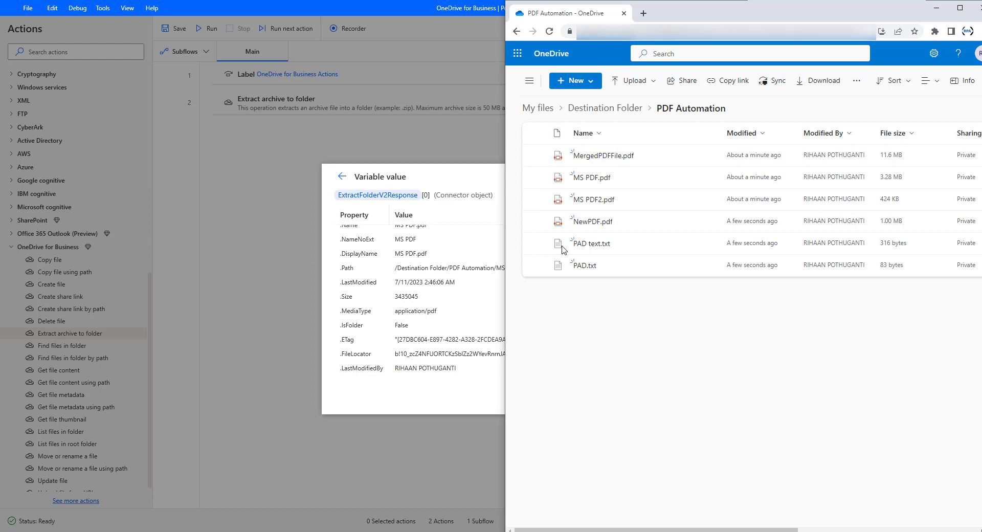